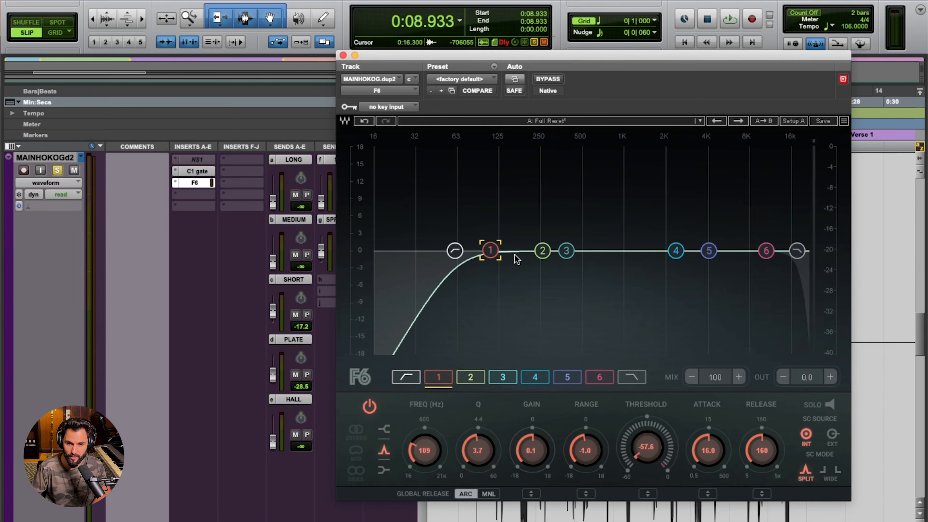
Step: Review bands 2 and 3 of the F6 equalizer, then compare the main hook vocal with F6 active and bypassed during playback
left_click(541, 253)
left_click(566, 251)
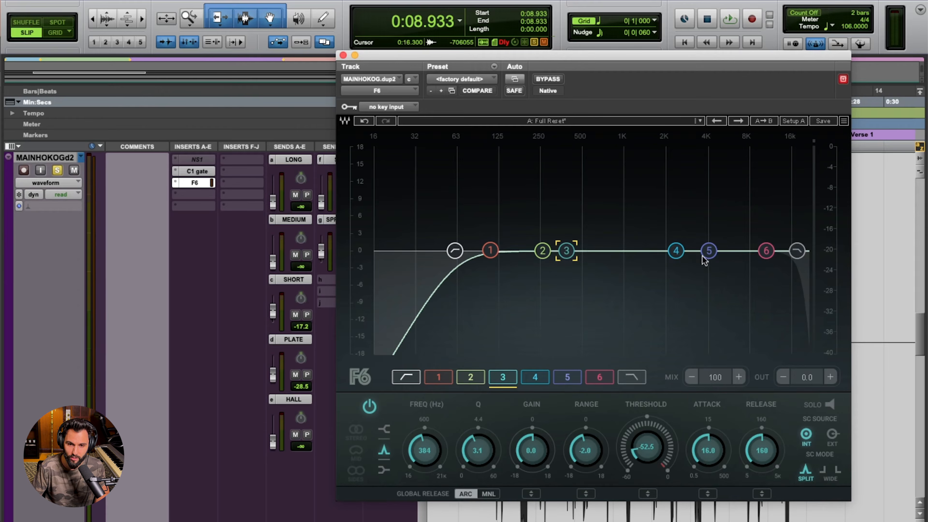
key("space")
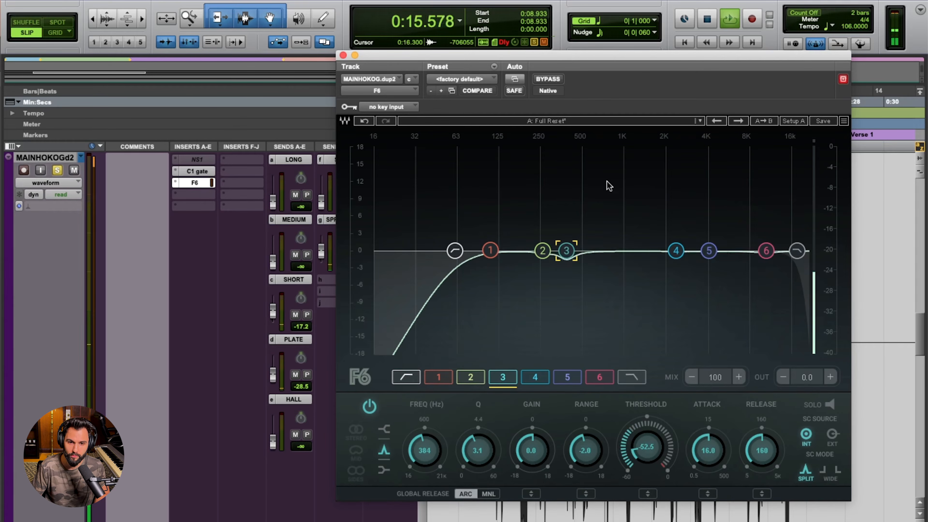
left_click(548, 79)
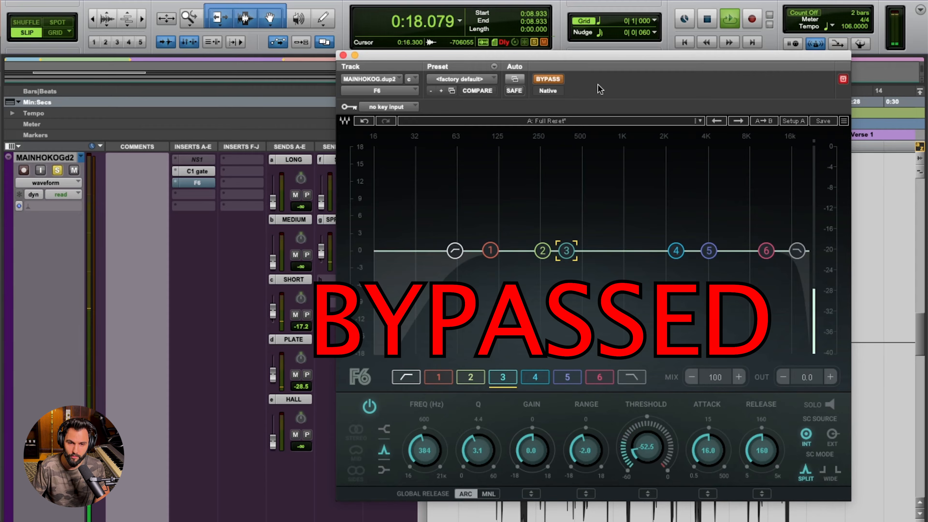
left_click(555, 80)
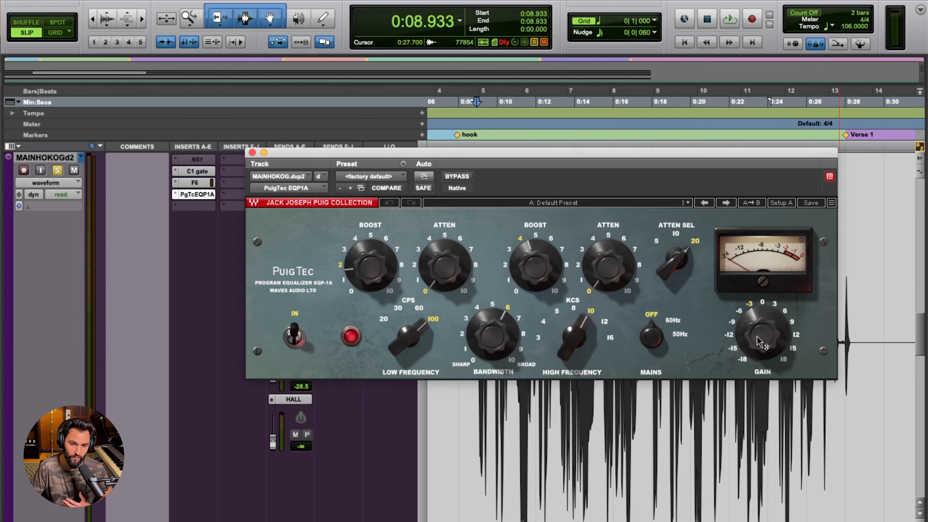
Step: Play the hook vocal and compare its sound with the PuigTec EQP1A insert active and bypassed
mouse_move(767, 333)
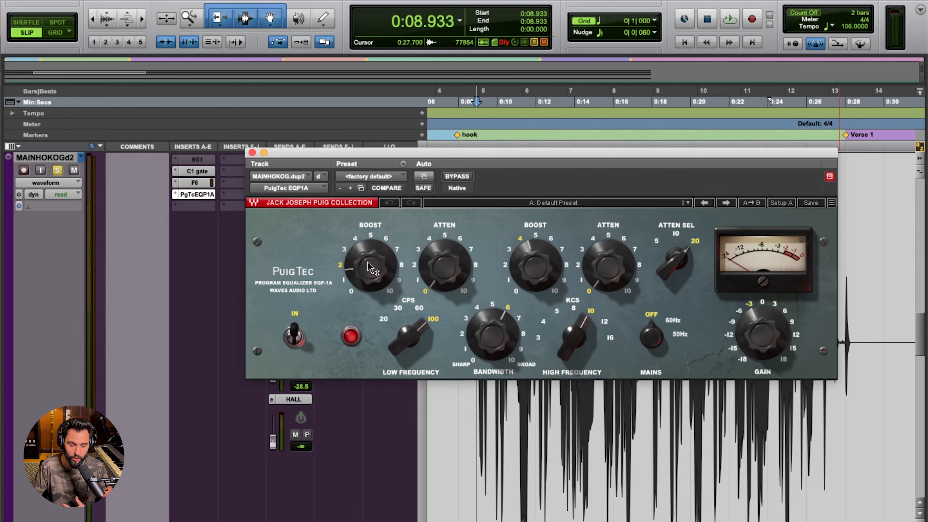
mouse_move(368, 266)
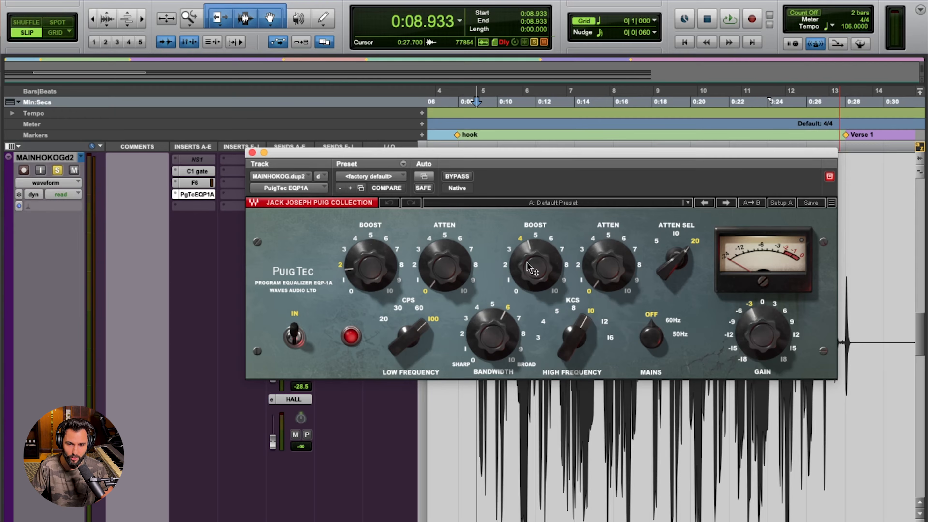
mouse_move(527, 267)
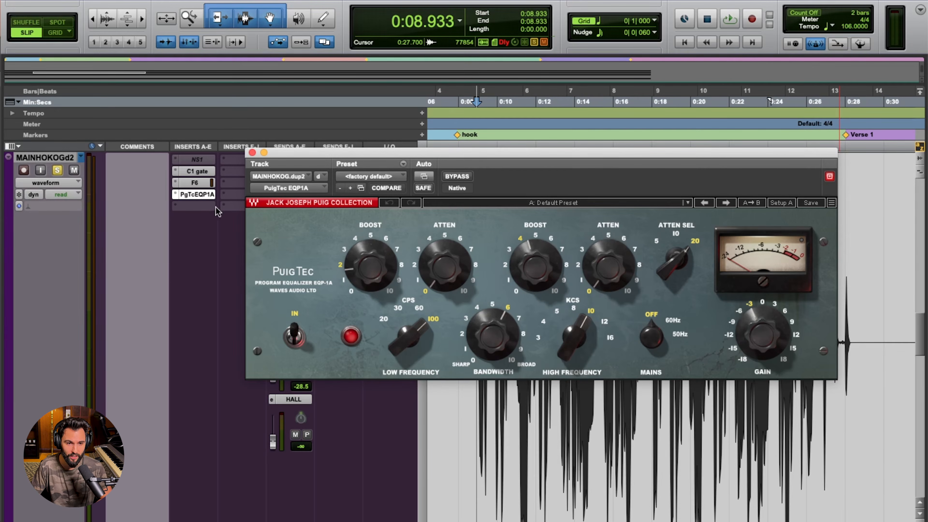
key("space")
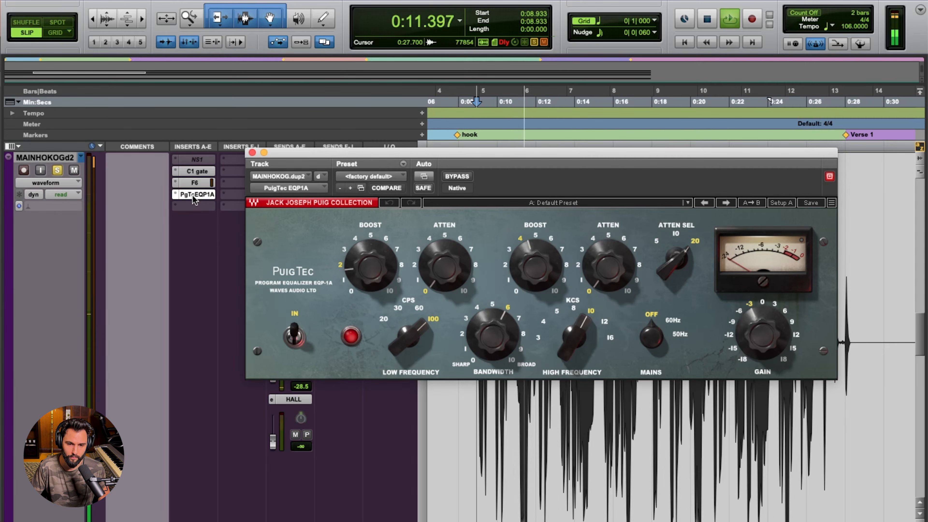
left_click(192, 194, "super")
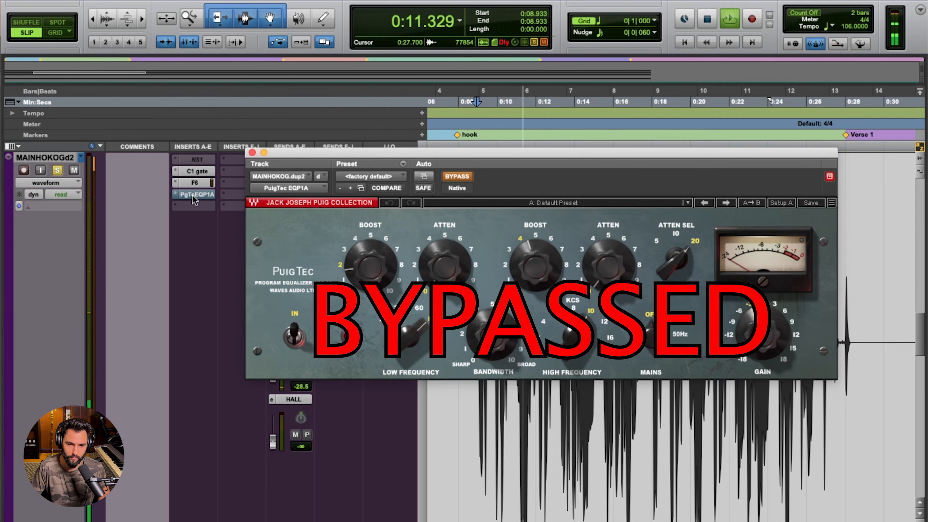
left_click(192, 194, "super")
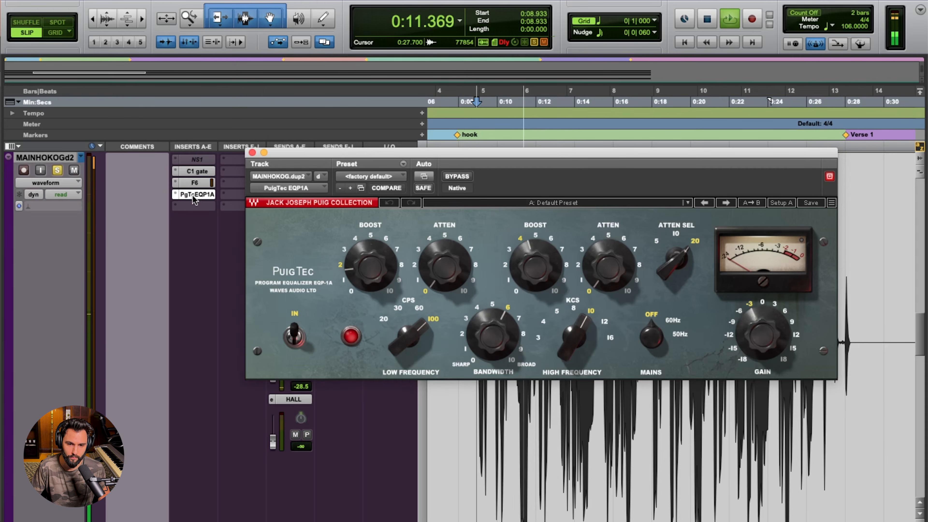
left_click(192, 194, "super")
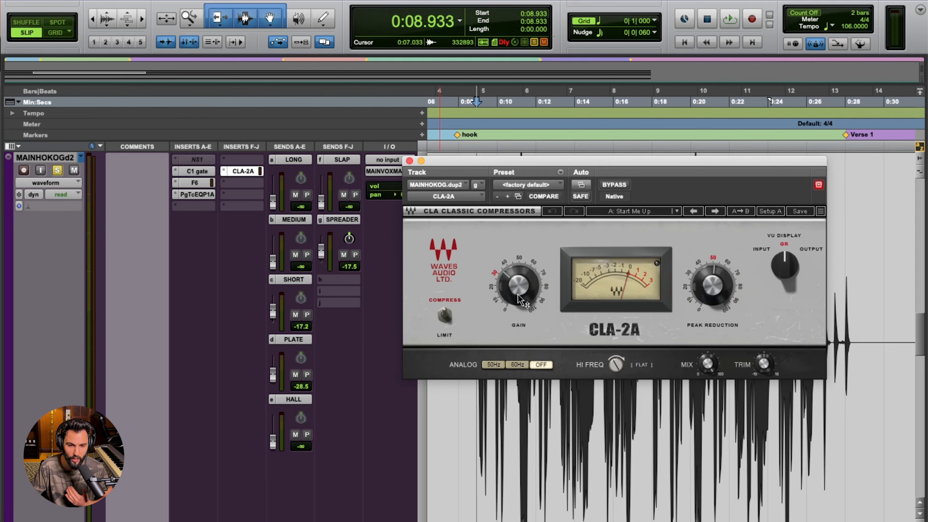
Step: Play the hook vocal from its start twice, alternating the CLA-2A compressor between bypassed and active to compare the sound
mouse_move(718, 294)
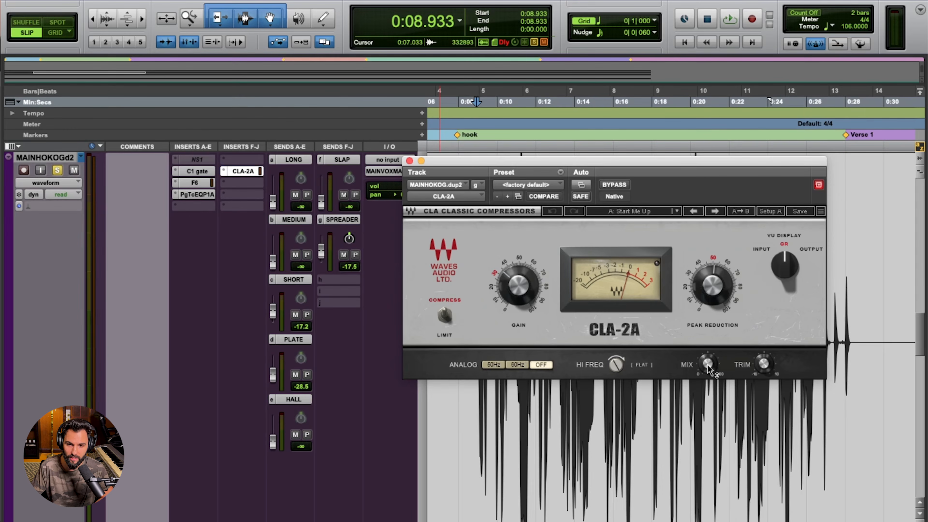
mouse_move(708, 364)
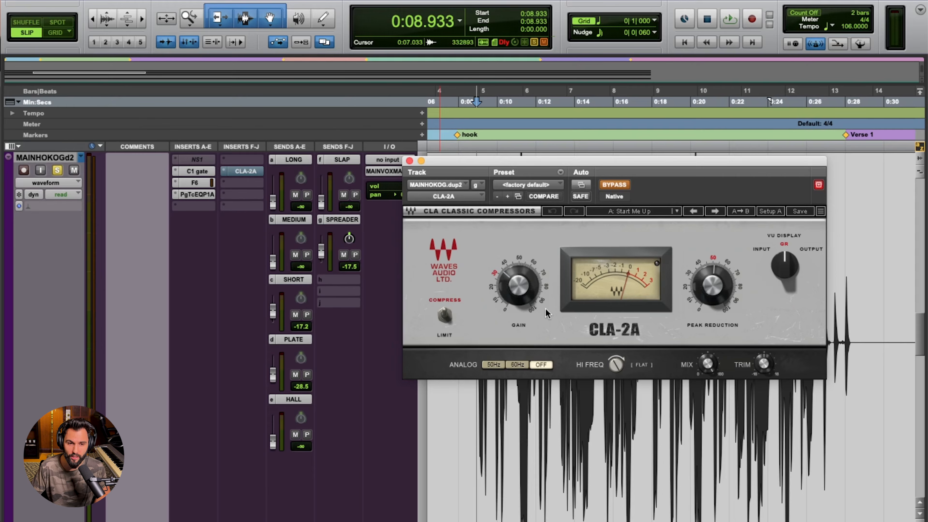
key("space")
left_click(614, 185)
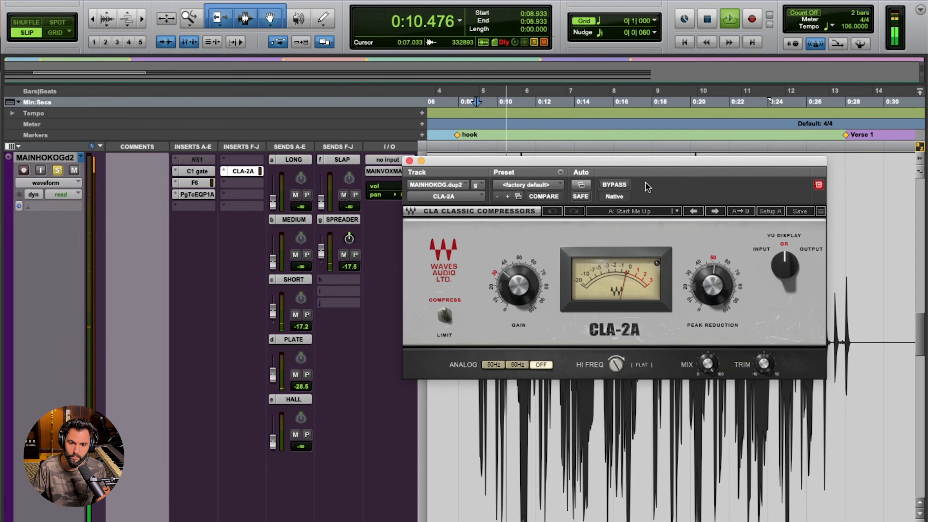
left_click(615, 185)
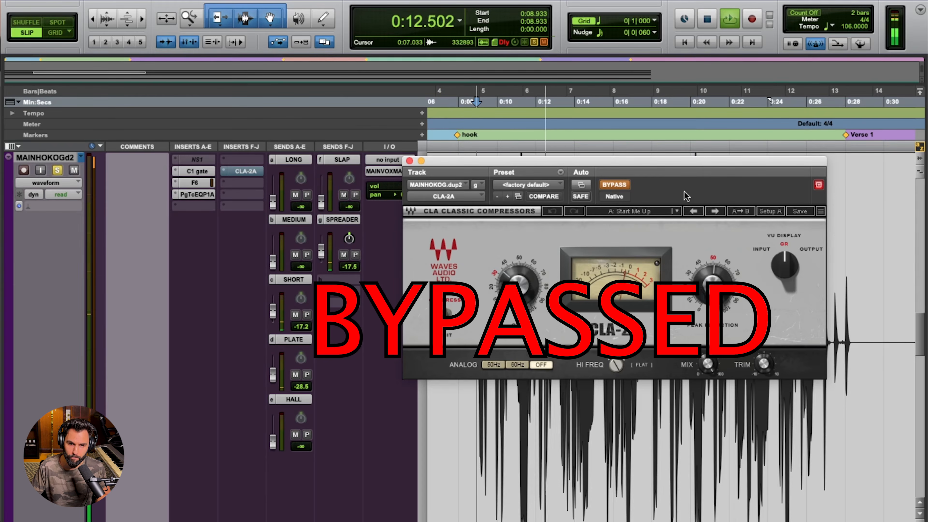
left_click(621, 184)
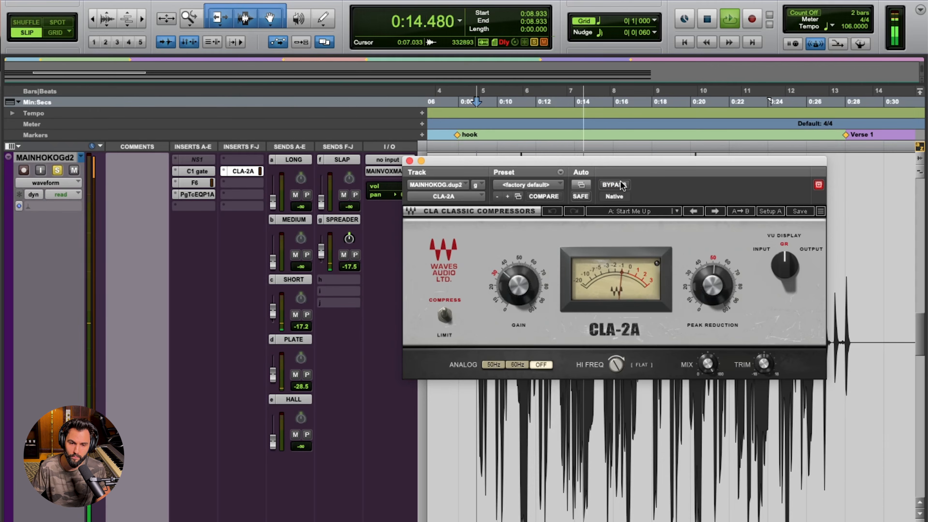
left_click(621, 185)
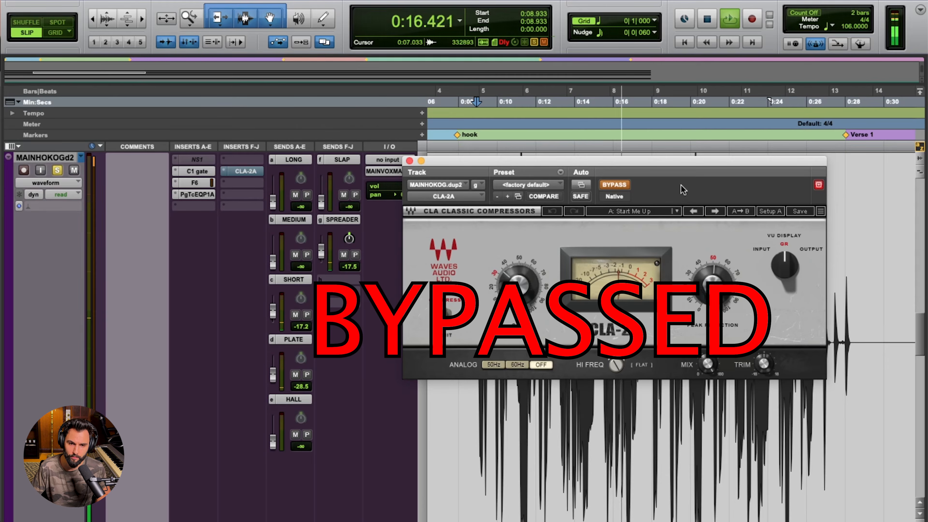
key("space")
key("space")
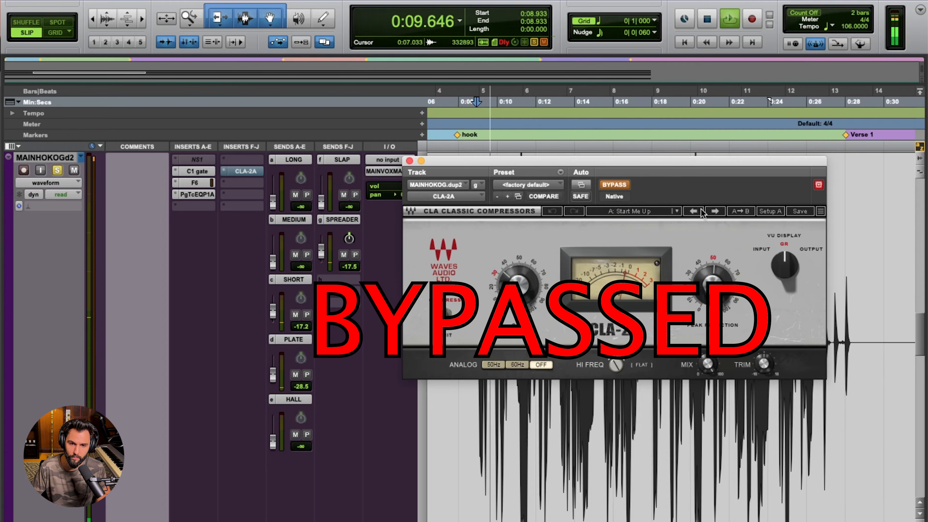
left_click(621, 184)
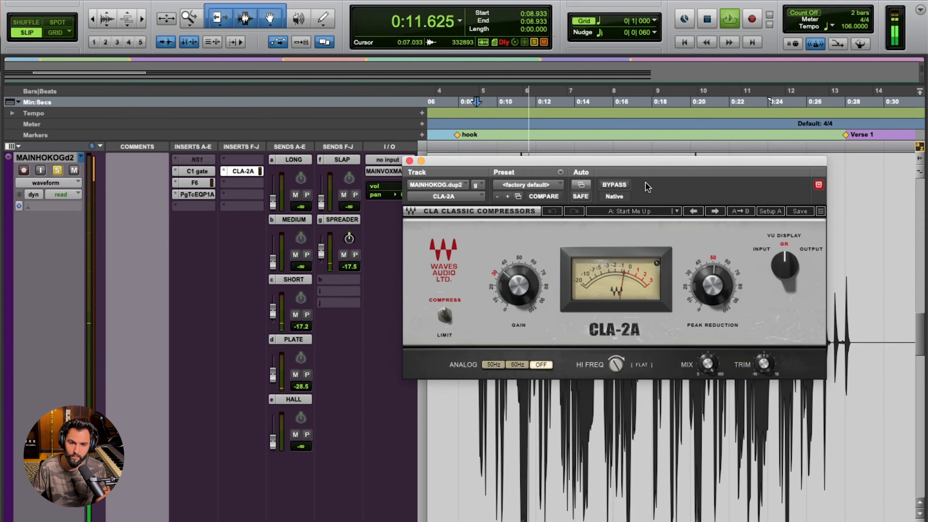
left_click(627, 184)
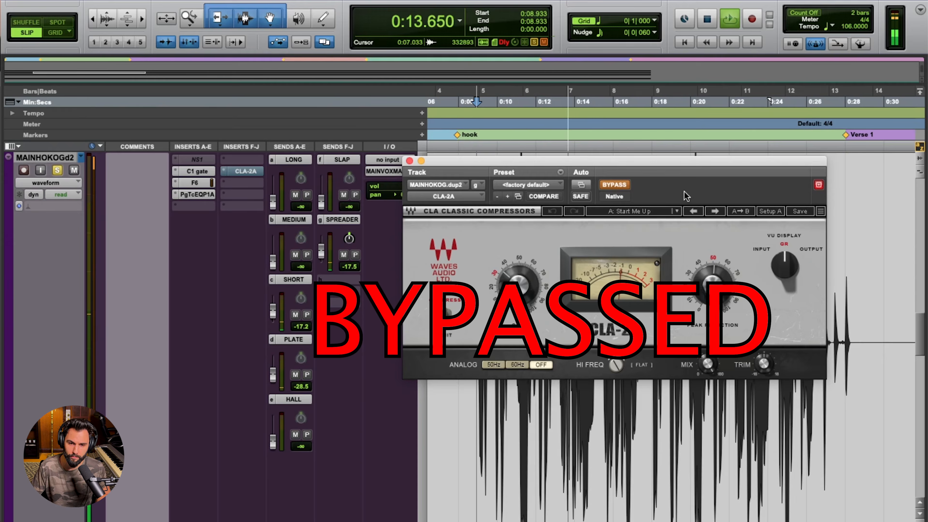
left_click(621, 185)
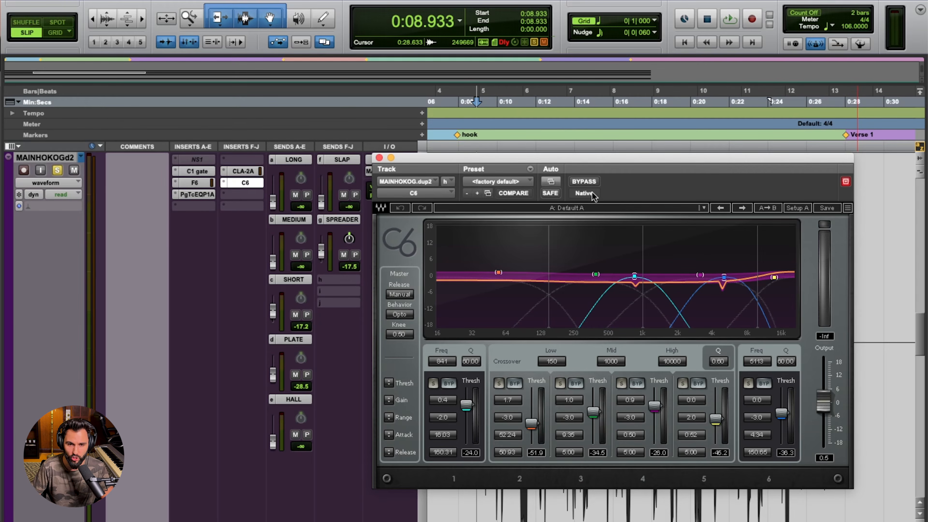
Step: Compare the hook vocal with the C6 multiband compressor bypassed and active during playback
left_click(587, 182)
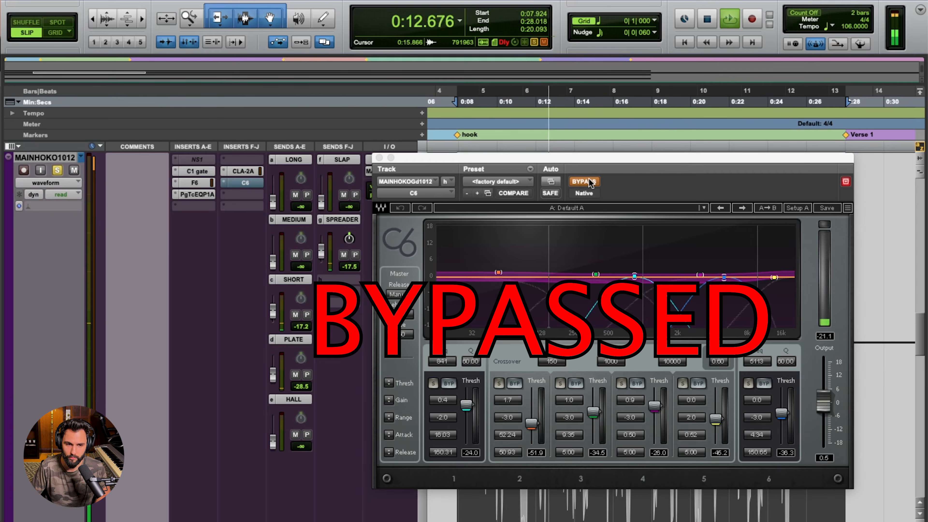
left_click(589, 182)
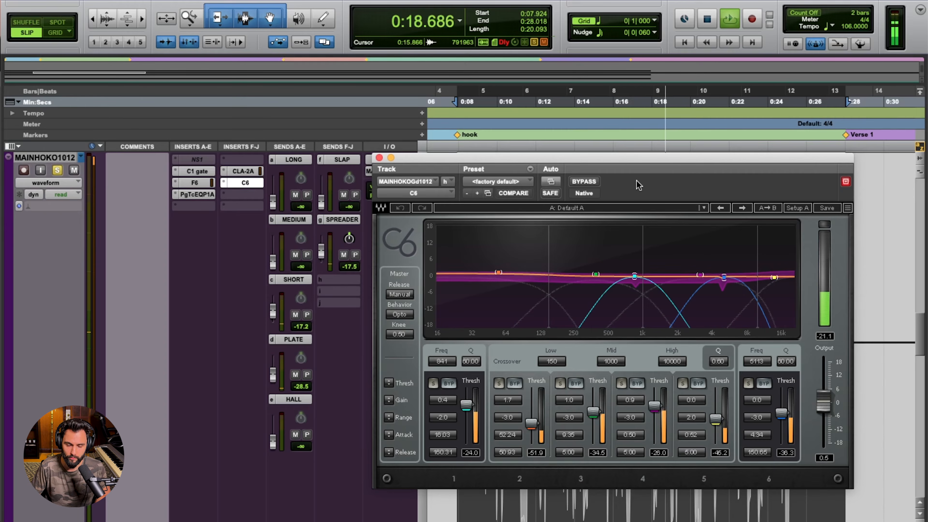
left_click(598, 184)
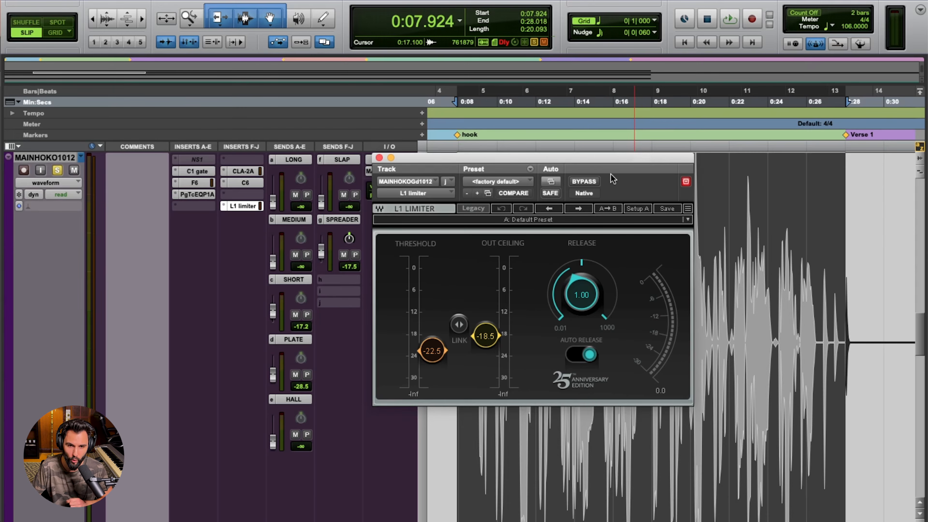
Step: Play the hook vocal with the L1 limiter bypassed, then re-enable the limiter to compare
left_click(583, 182)
key("space")
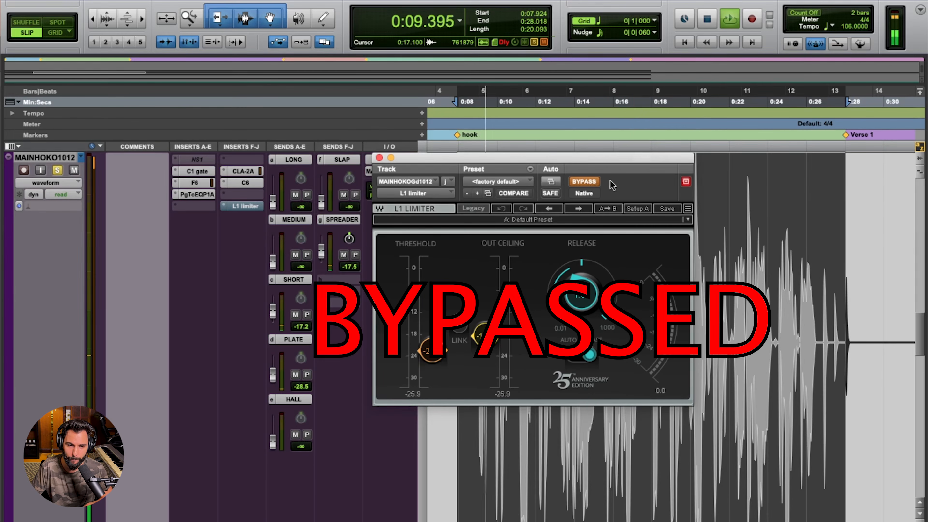
left_click(585, 181)
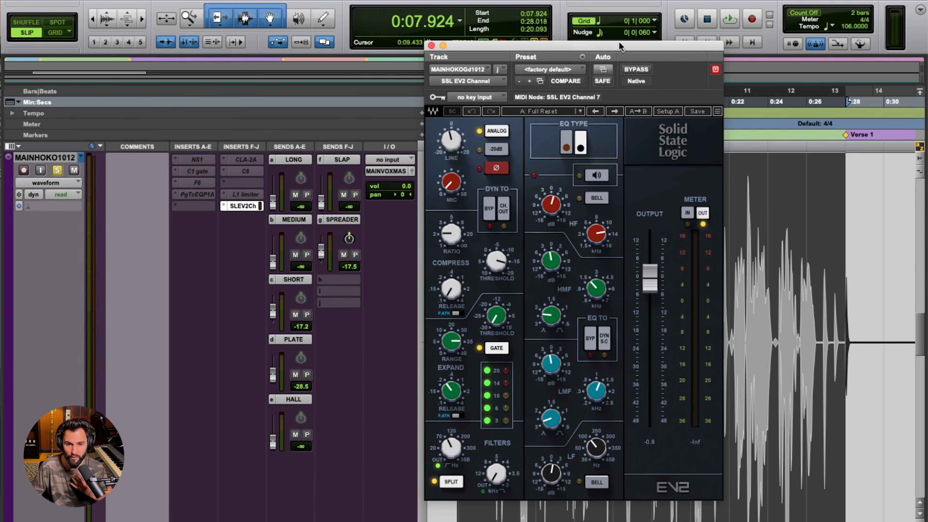
Step: Select the black EQ type on the SSL EV2 Channel and compare the vocal with the plugin bypassed and active
left_click(580, 148)
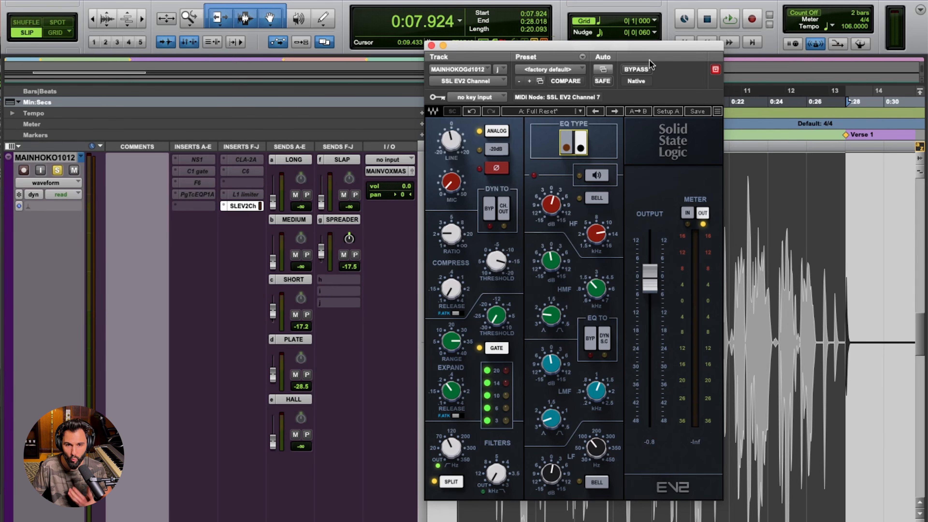
left_click(637, 69)
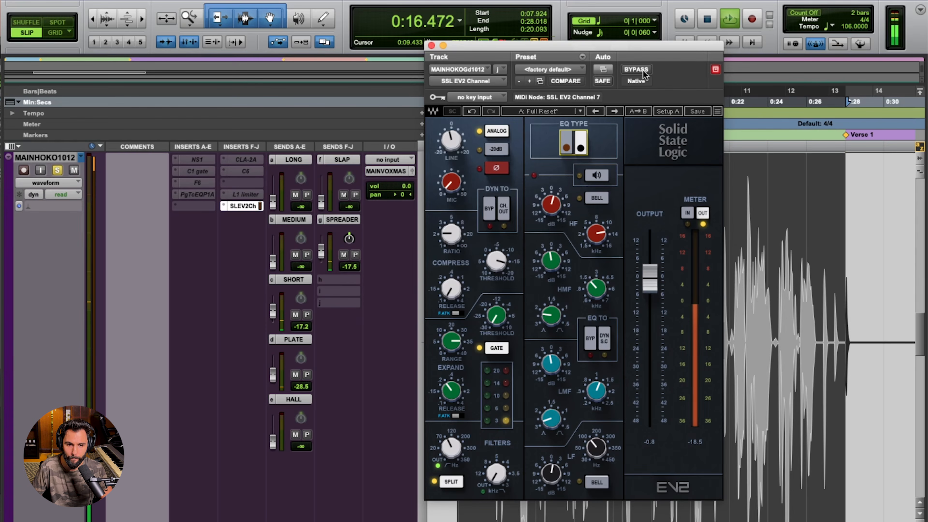
left_click(642, 72)
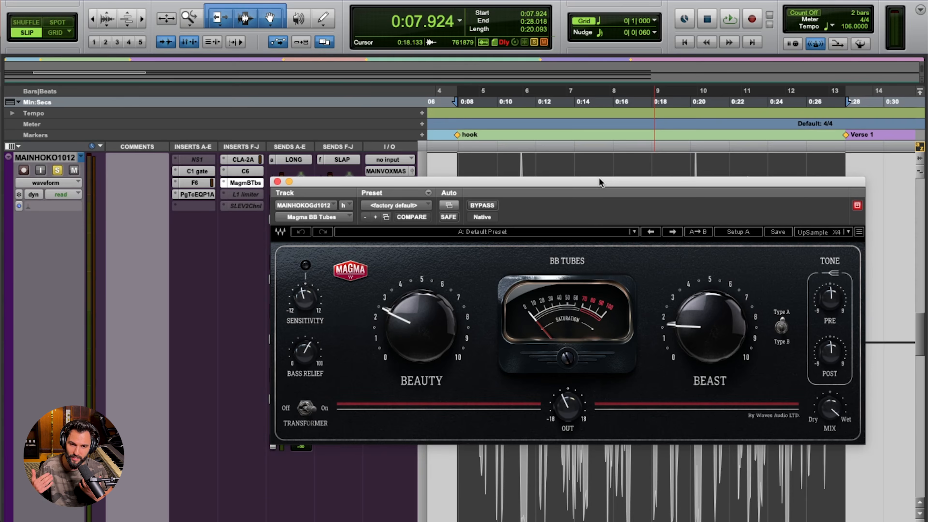
Step: Play the hook vocal while switching the Magma BB Tubes saturation between bypassed and active to compare the sound
left_click(600, 1)
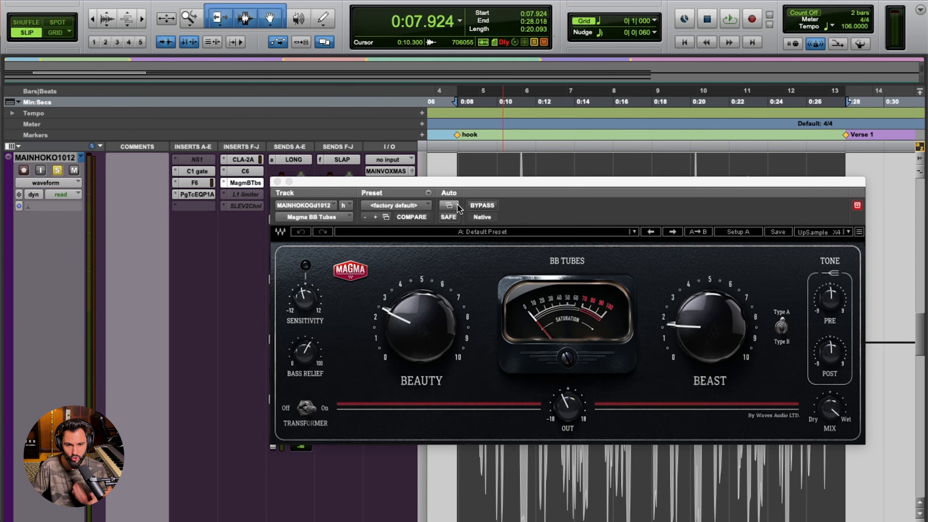
left_click(487, 208)
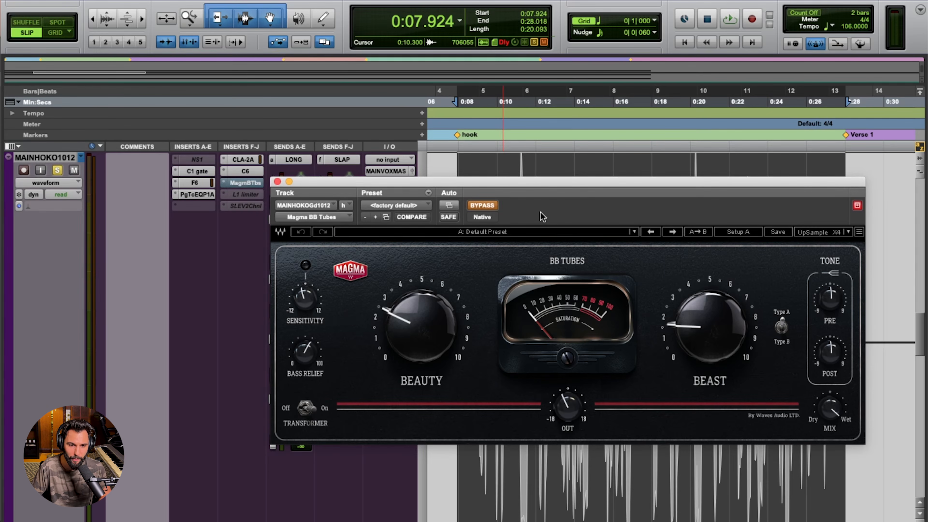
key("space")
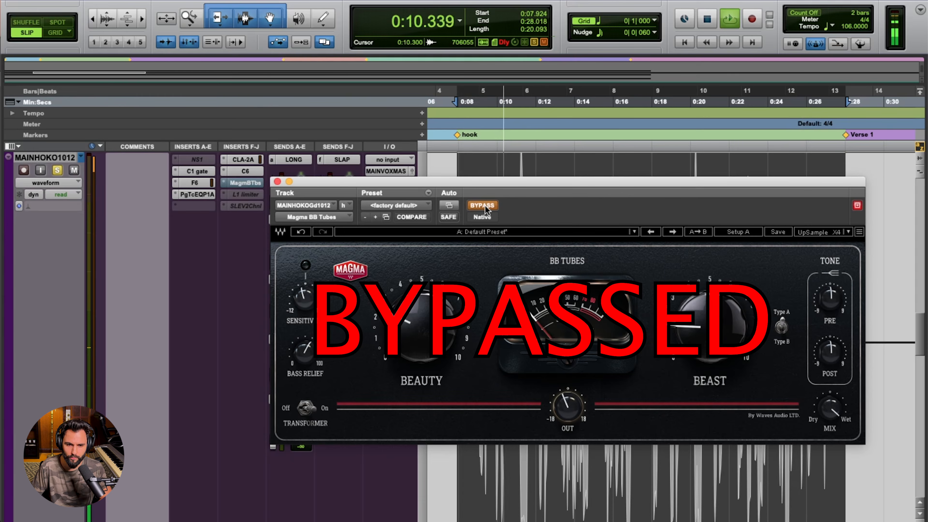
left_click(485, 205)
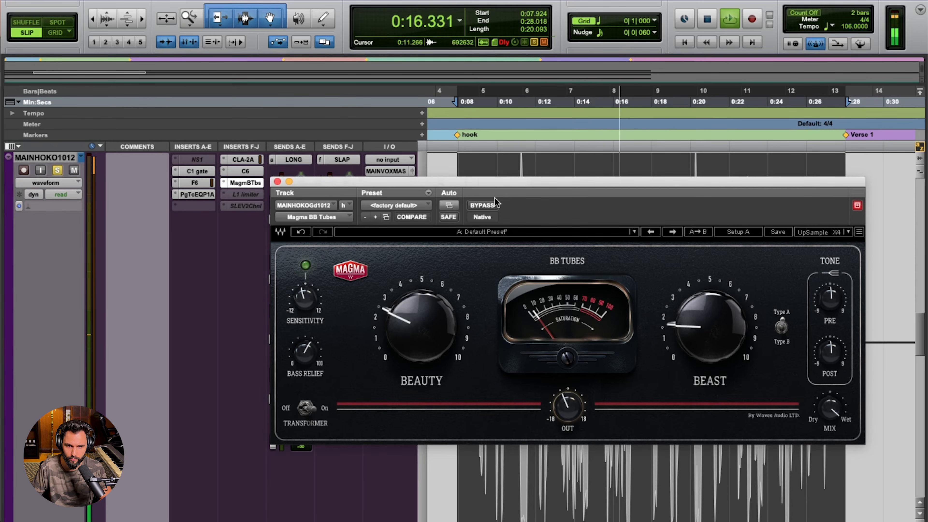
left_click(476, 204)
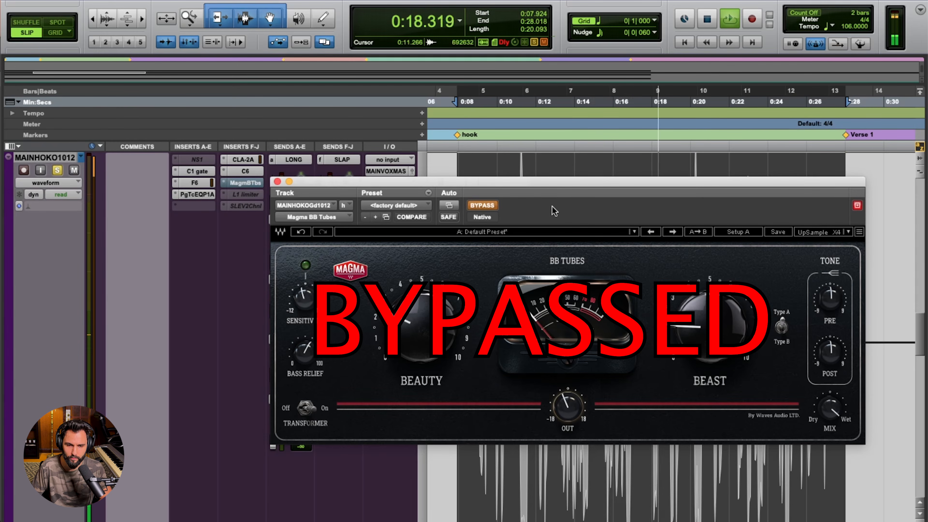
left_click(480, 207)
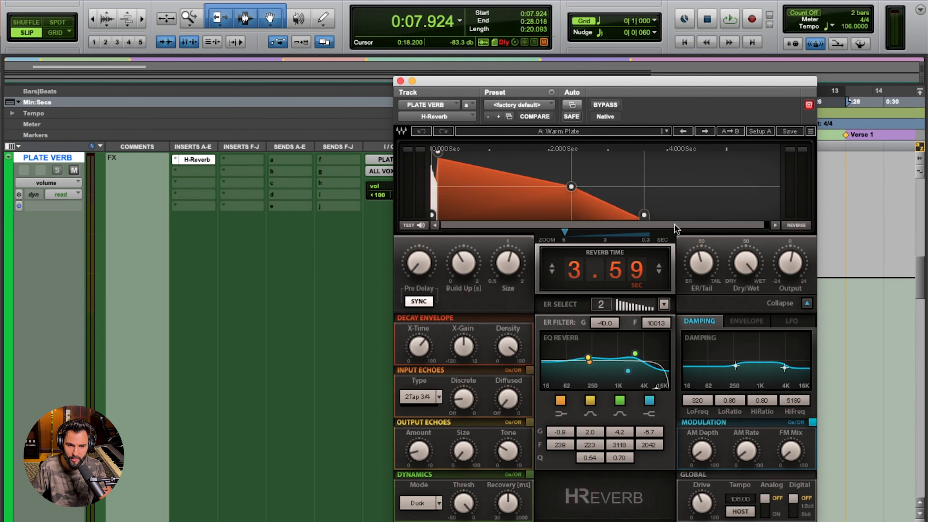
Step: Try a 5.36-second reverb time on the plate H-Reverb, undo it, and check the Dry/Wet amount
left_click_drag(645, 215, 748, 214)
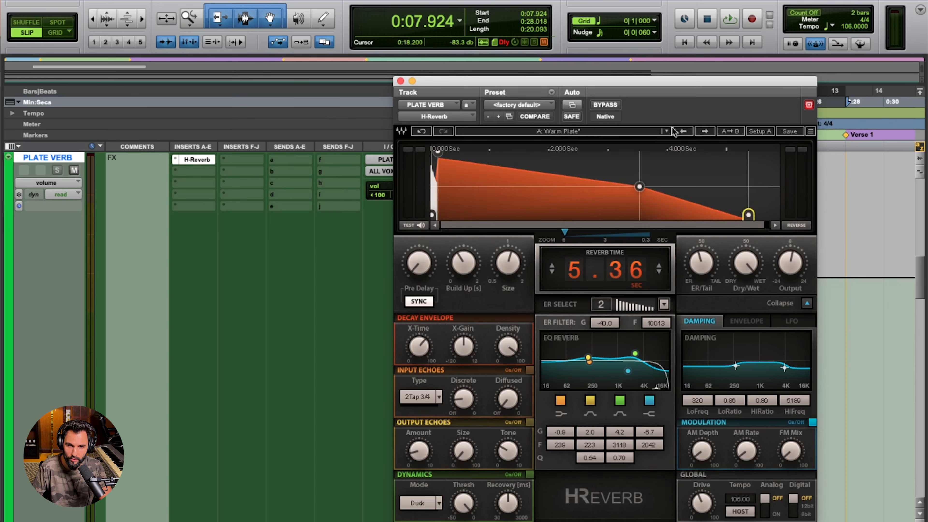
key("super+z")
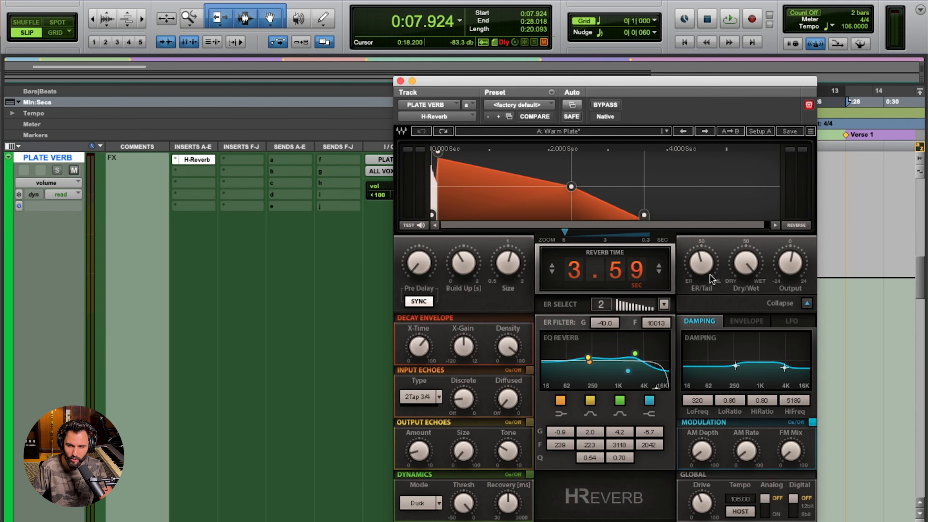
left_click(754, 258)
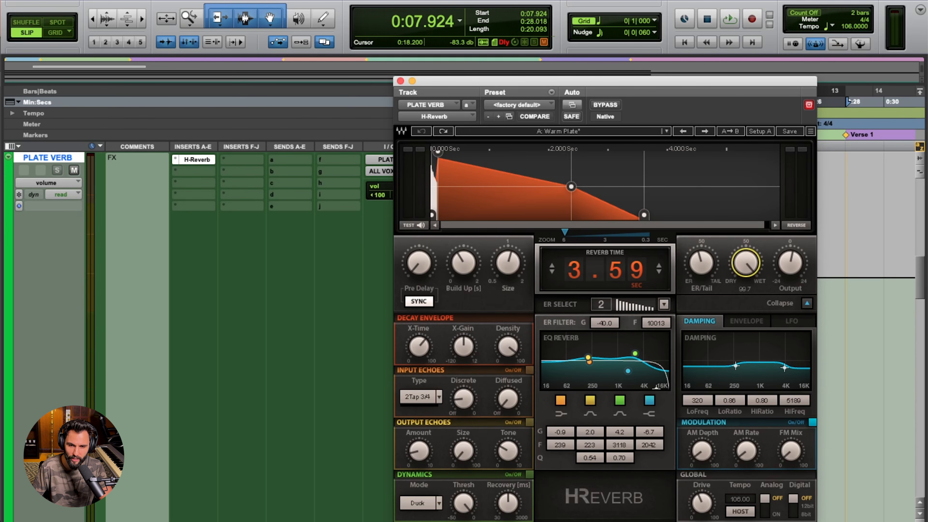
left_click_drag(745, 263, 746, 249)
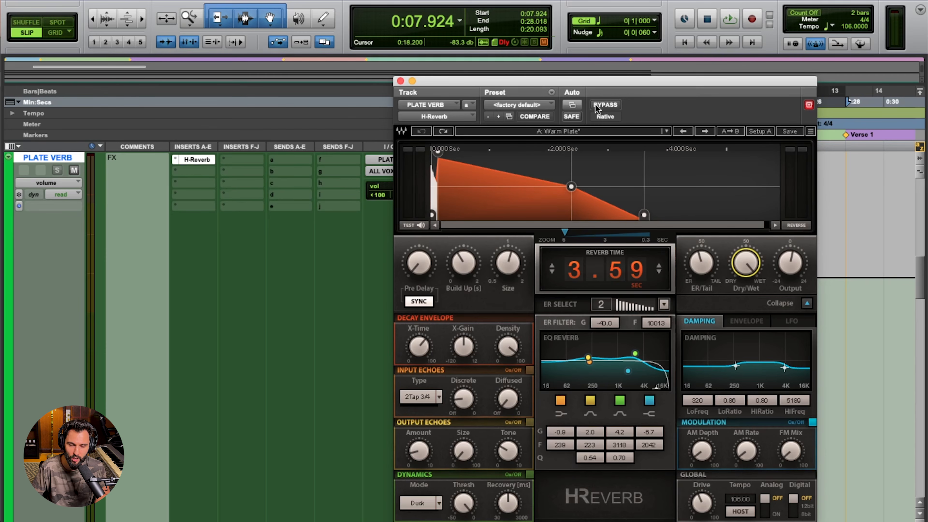
Step: Play the hook and compare the vocal with the plate H-Reverb active and bypassed, leaving the reverb active
left_click(123, 253)
key("space")
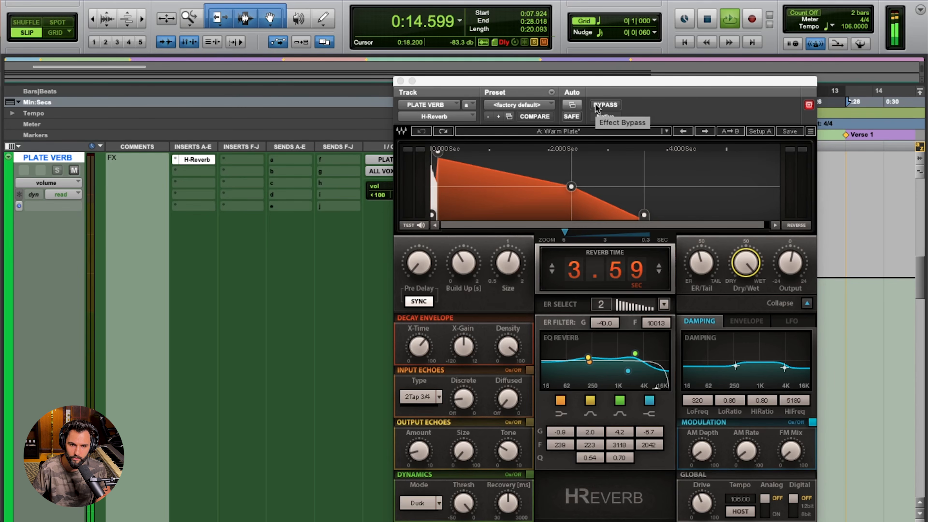
left_click(613, 106)
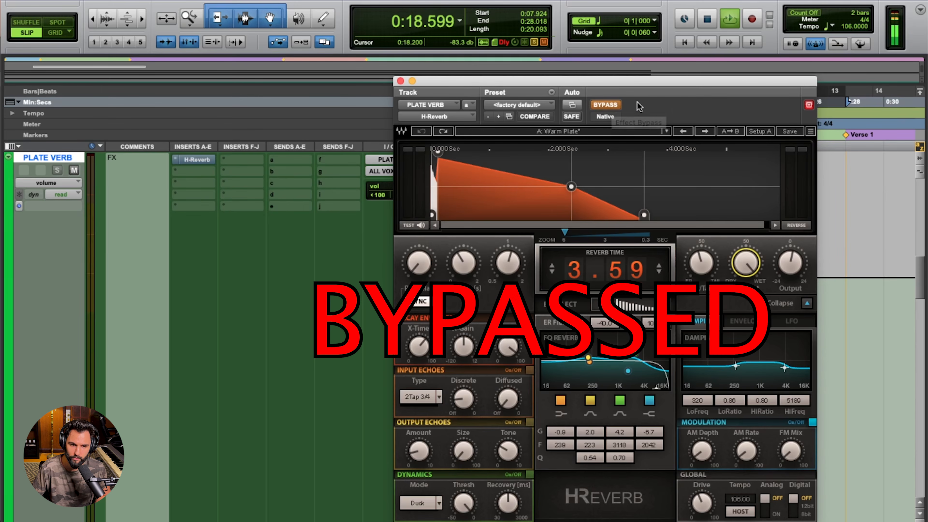
left_click(608, 107)
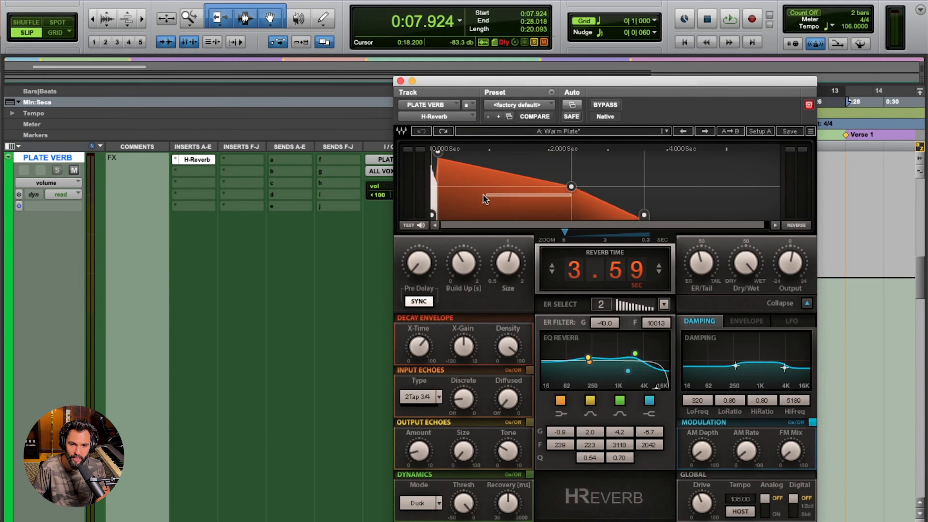
Step: Shorten the H-Reverb decay envelope to a reverb time of 2.71 seconds while auditioning the hook
left_click_drag(571, 187, 511, 187)
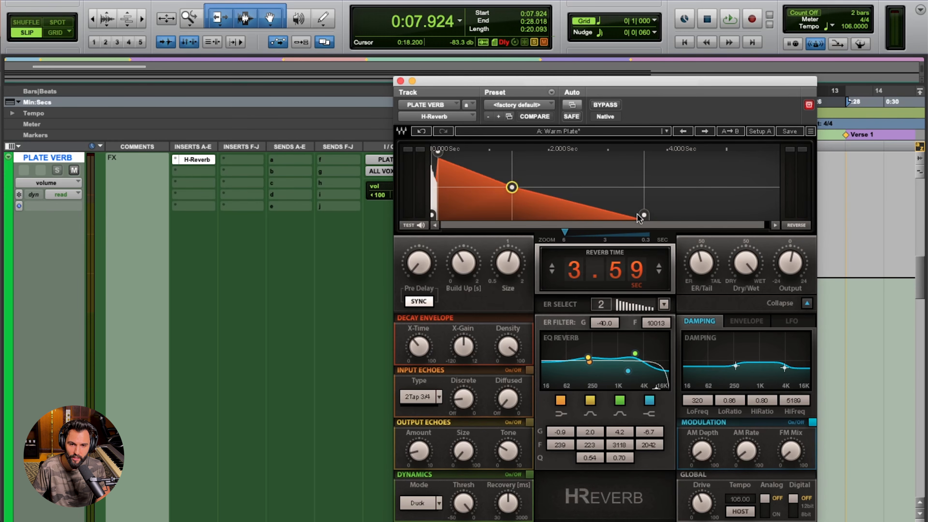
left_click_drag(638, 217, 575, 215)
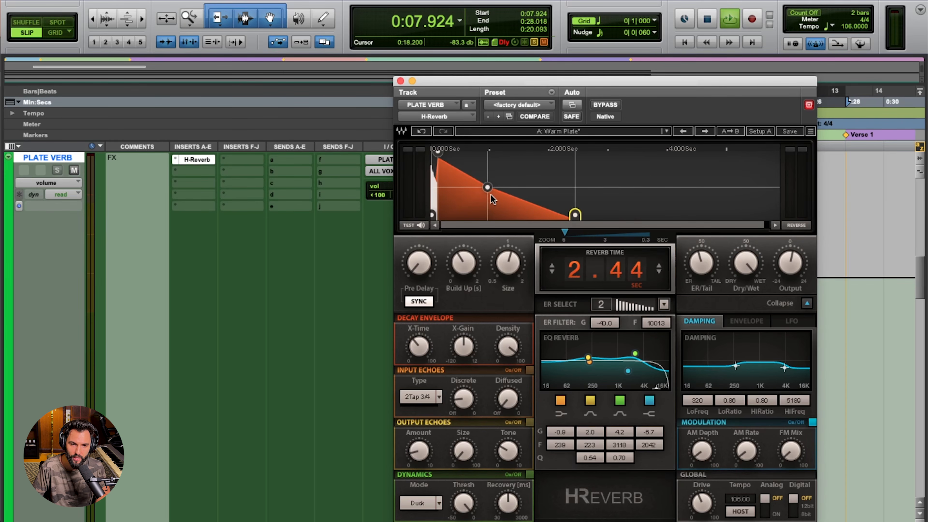
mouse_move(575, 216)
left_mouse_down()
mouse_move(515, 215)
mouse_move(603, 214)
mouse_move(591, 215)
left_mouse_up()
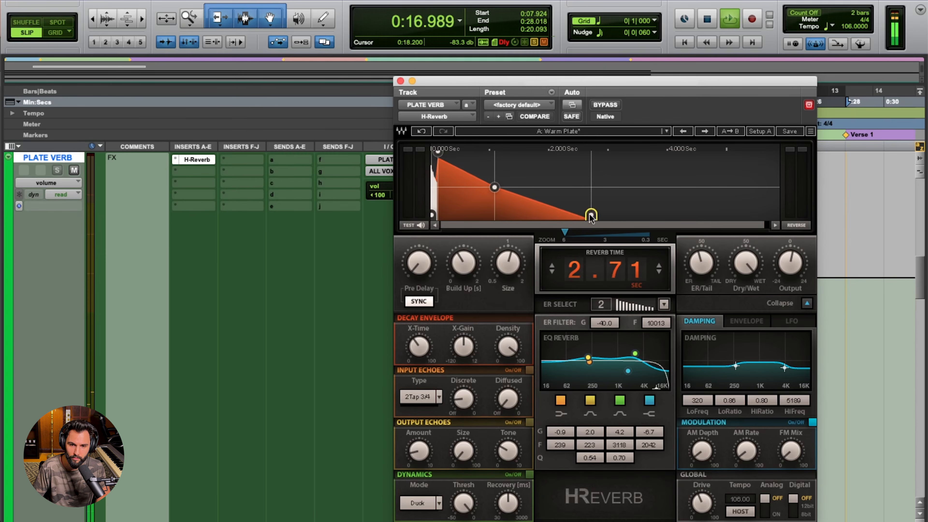
left_click_drag(746, 263, 745, 273)
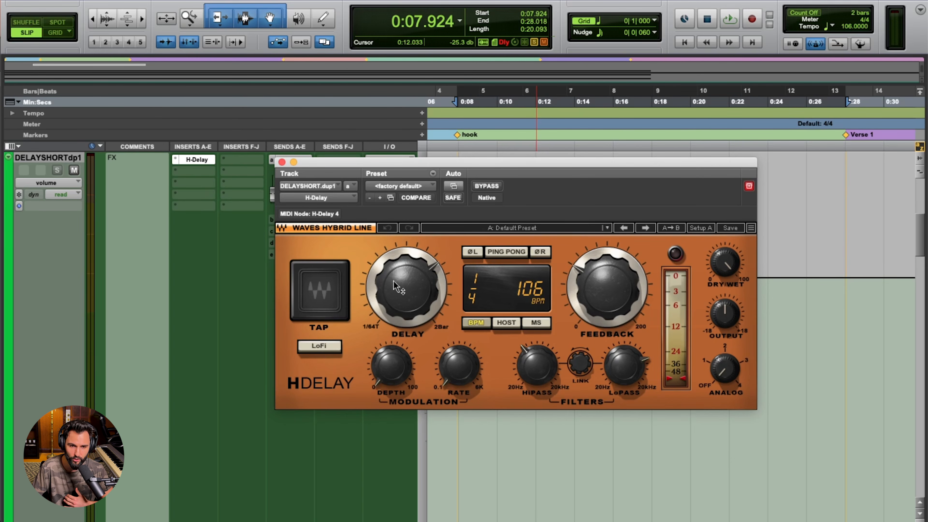
Step: Review the feedback, modulation and Dry/Wet controls of the short delay's H-Delay and raise its Analog amount
left_click_drag(610, 283, 609, 305)
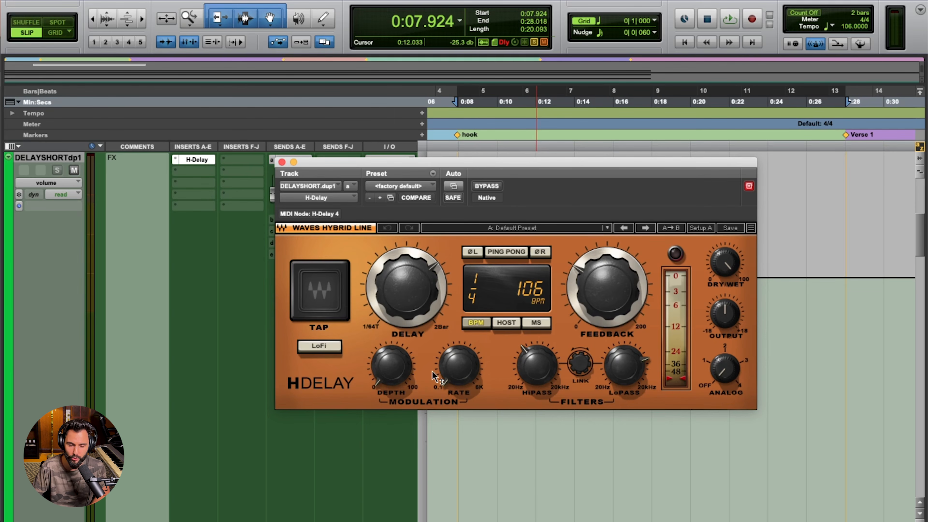
mouse_move(421, 378)
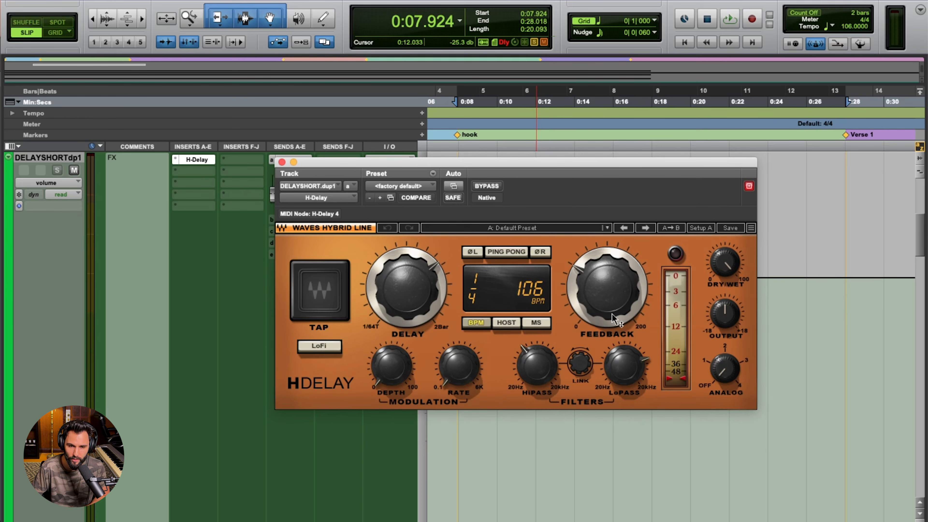
left_click_drag(725, 263, 725, 263)
left_click_drag(722, 367, 723, 361)
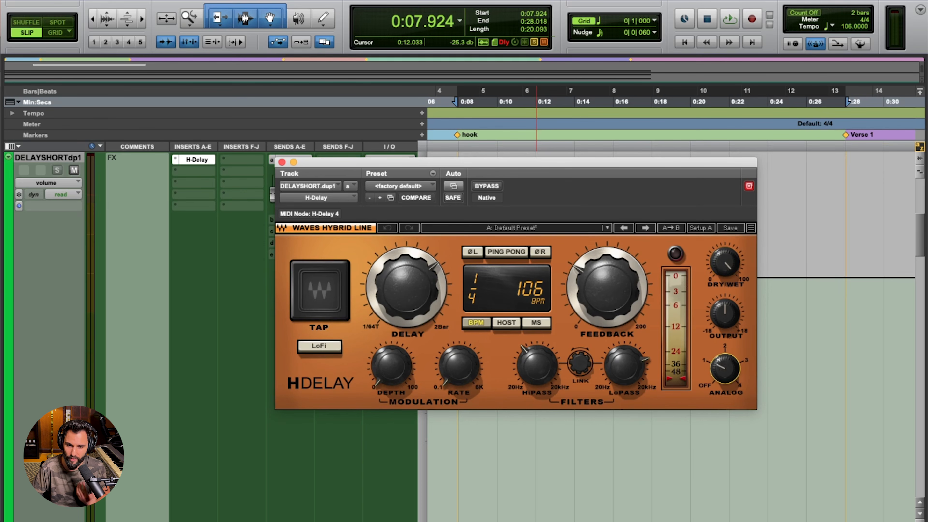